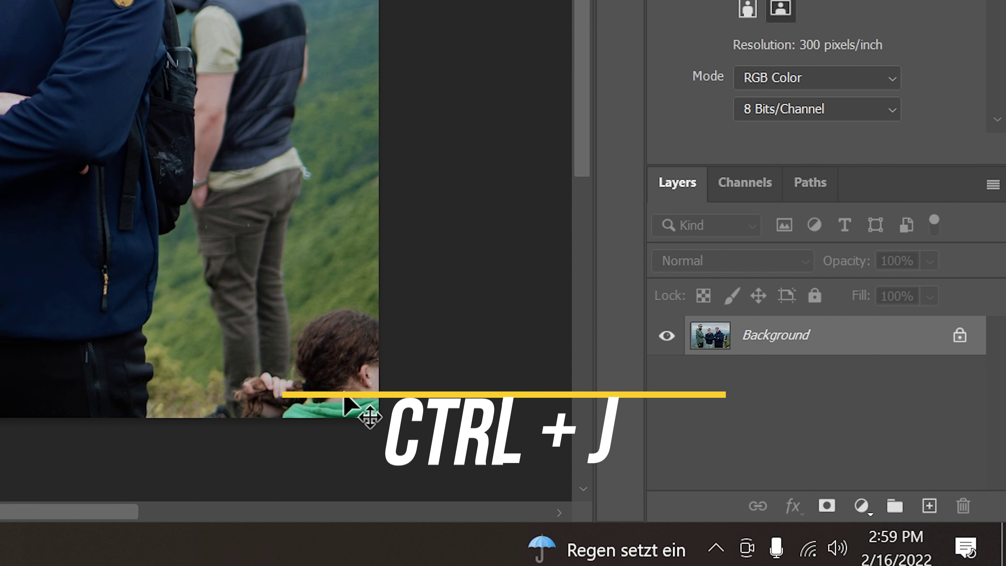
Duplicate the Background layer and draw a Lasso selection around the curly-haired person in the photo's lower-right corner
{"action": "key", "text": "ctrl+j"}
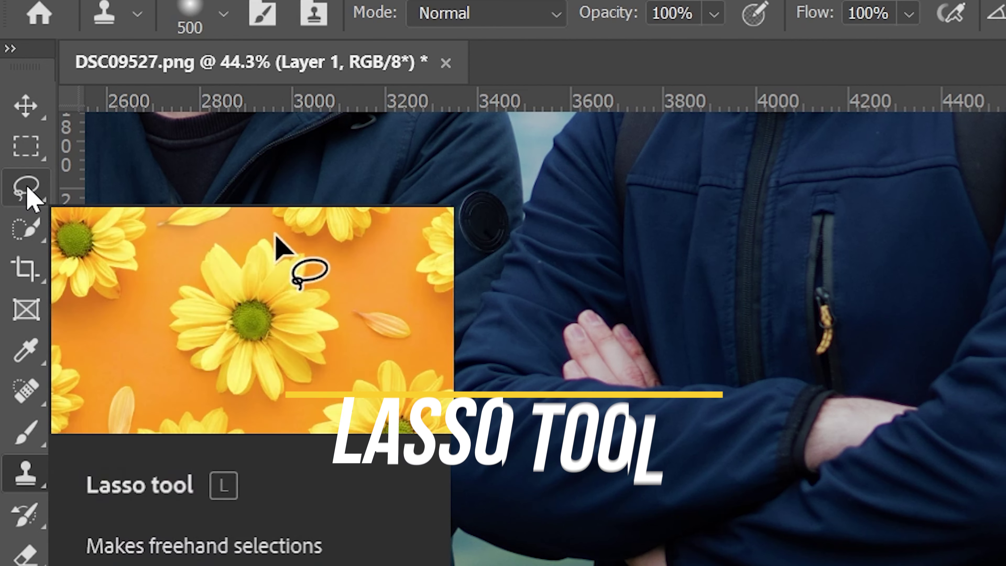
{"action": "left_click", "coordinate": [13, 92]}
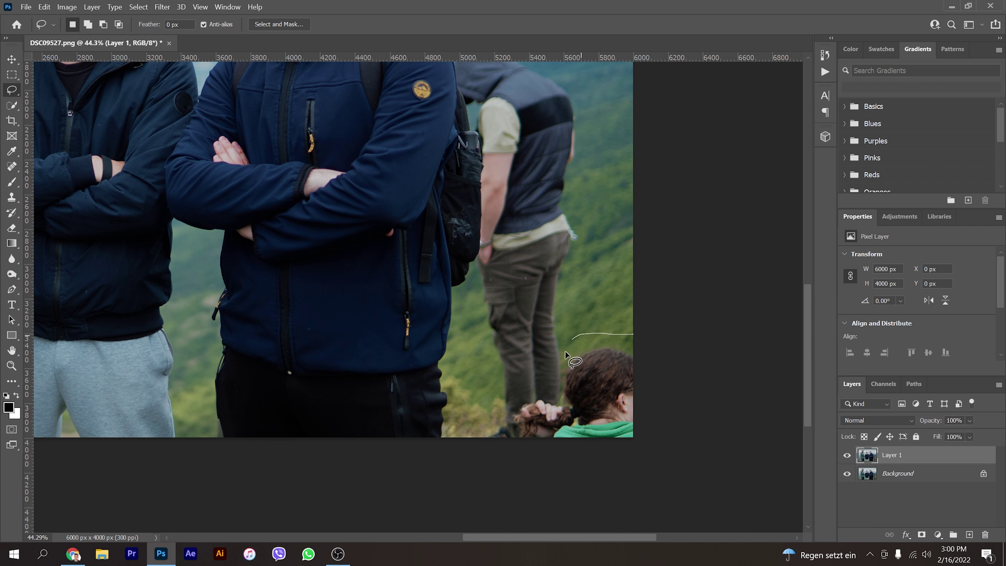
{"action": "left_click_drag", "start_coordinate": [648, 341], "coordinate": [643, 367]}
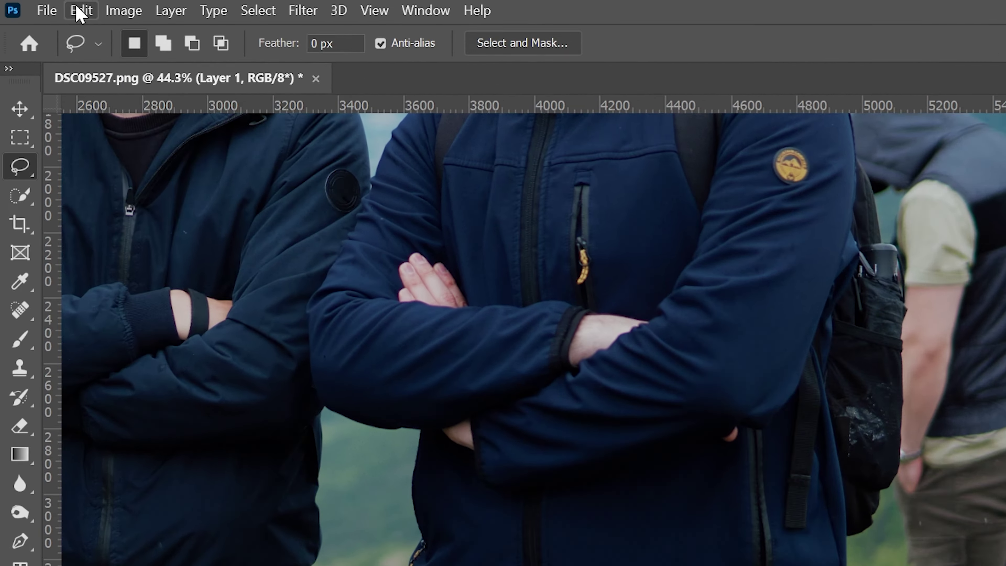
Fill the selected person with Content-Aware contents, Normal mode and 100% opacity, and clear the selection
{"action": "left_click", "coordinate": [44, 6]}
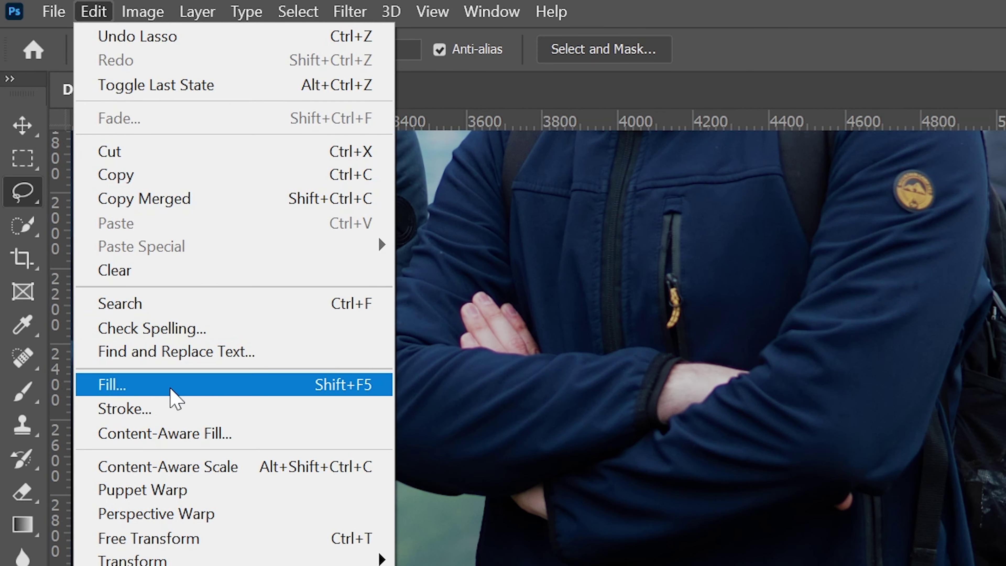
{"action": "key", "text": "Escape"}
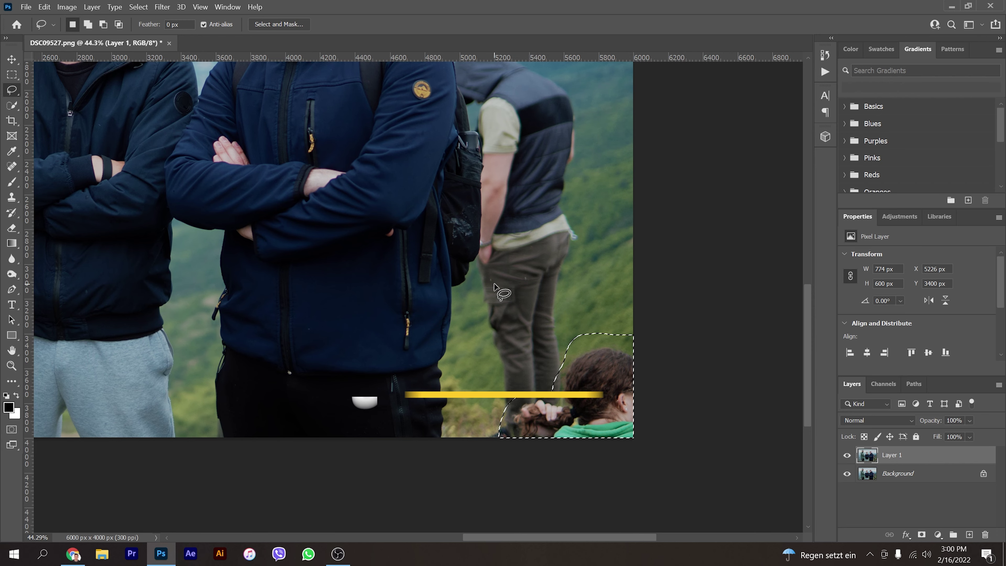
{"action": "key", "text": "shift+F5"}
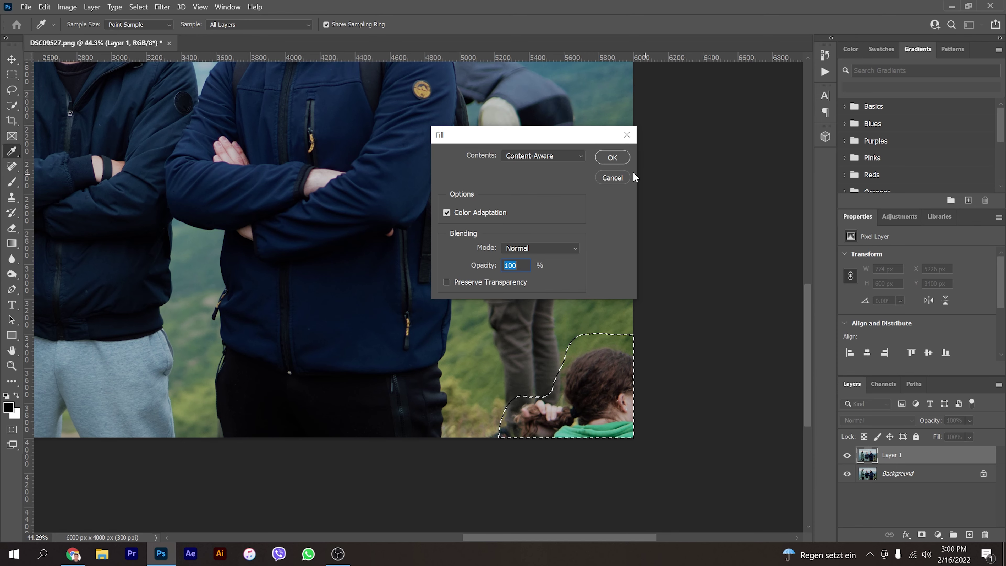
{"action": "left_click", "coordinate": [612, 158]}
{"action": "key", "text": "l"}
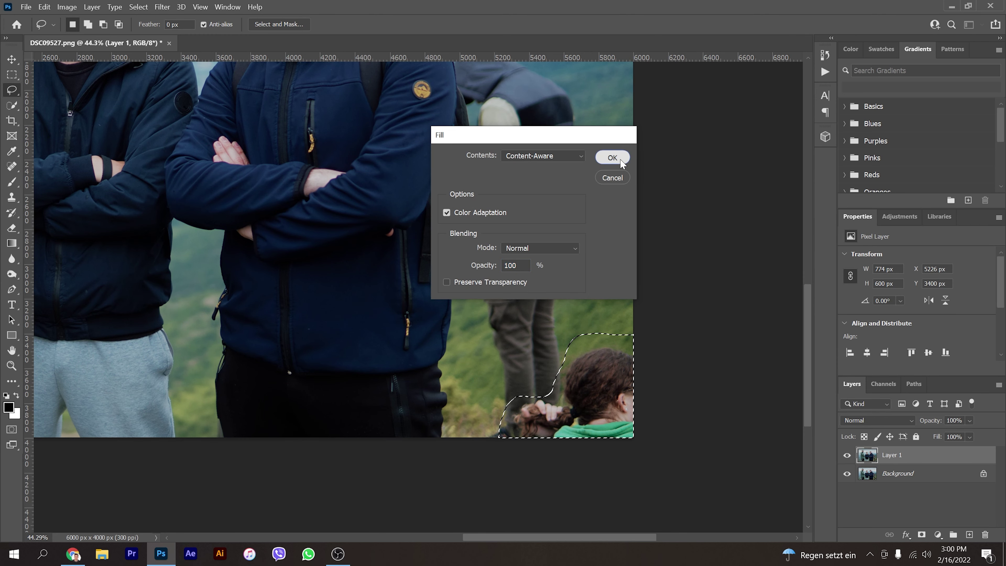
{"action": "key", "text": "ctrl+d"}
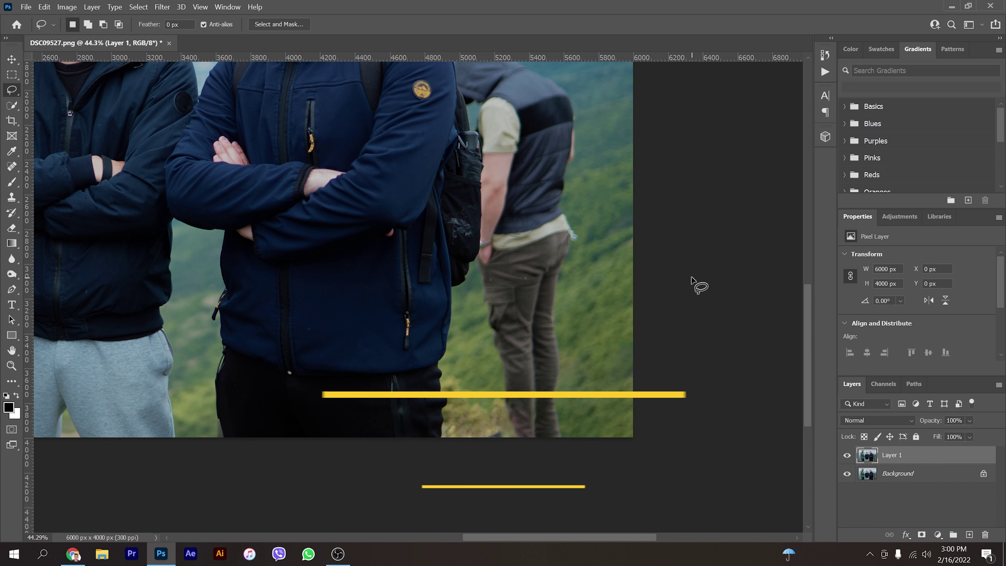
Lasso the hooded man's legs down to the photo's bottom edge, replace them with a Content-Aware fill and deselect
{"action": "scroll", "coordinate": [545, 473], "scroll_direction": "down", "scroll_amount": 2}
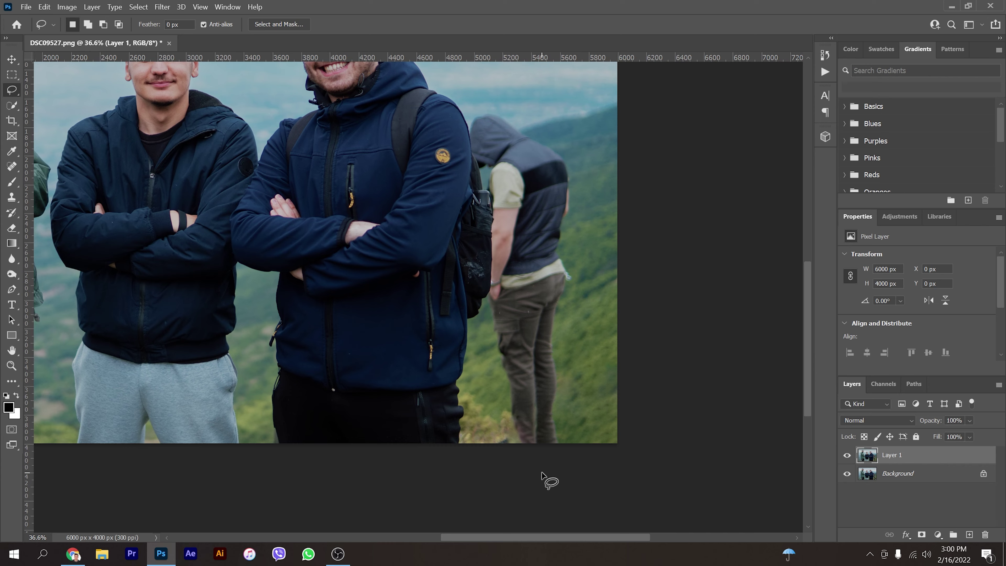
{"action": "scroll", "coordinate": [488, 390], "scroll_direction": "up", "scroll_amount": 2}
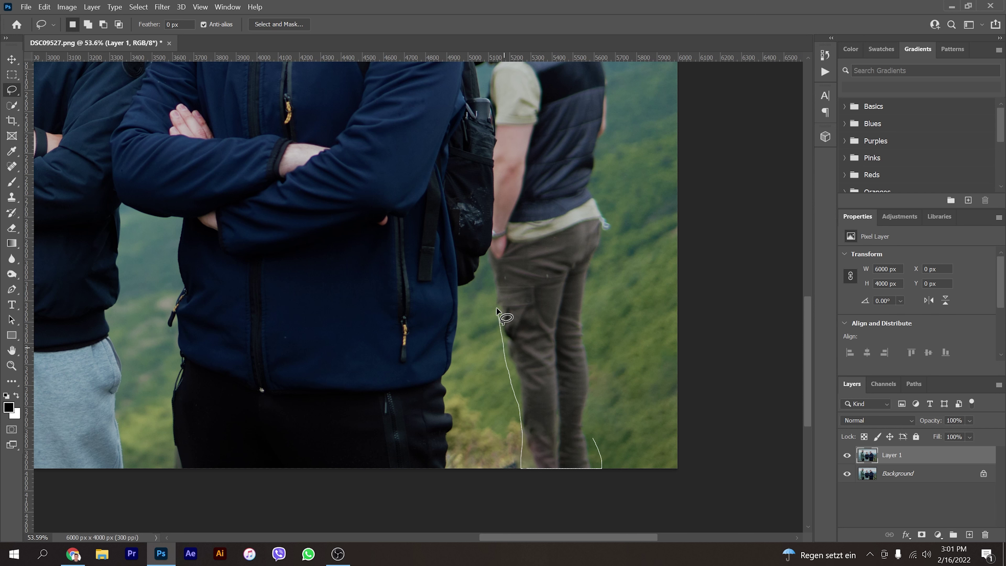
{"action": "left_click_drag", "start_coordinate": [619, 463], "coordinate": [621, 464]}
{"action": "key", "text": "shift+BackSpace"}
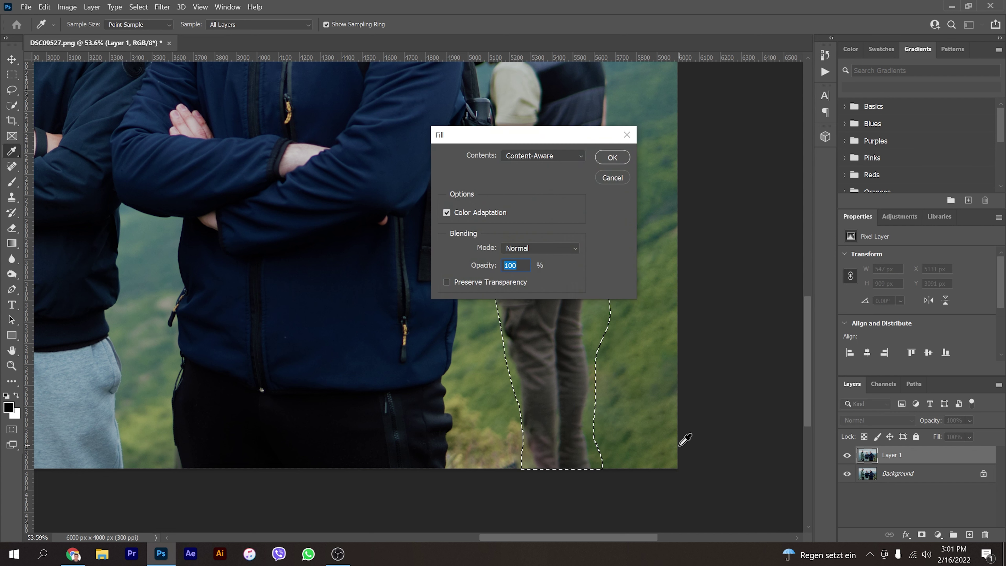
{"action": "key", "text": "Return"}
{"action": "key", "text": "ctrl+d"}
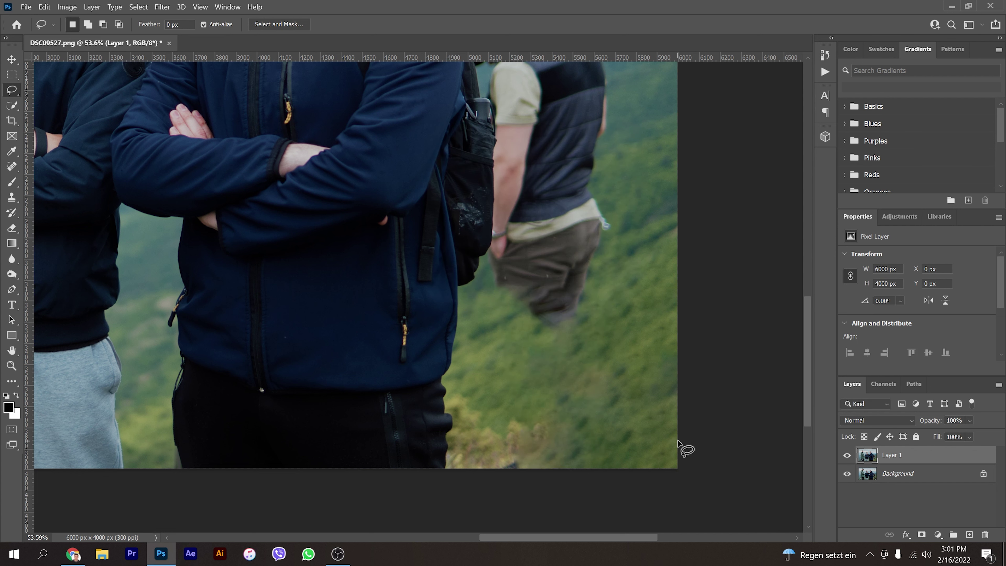
Lasso the small uneven grass patch where the man's feet were, fill it with Content-Aware and deselect
{"action": "mouse_move", "coordinate": [529, 405]}
{"action": "left_mouse_down"}
{"action": "mouse_move", "coordinate": [500, 439]}
{"action": "mouse_move", "coordinate": [513, 469]}
{"action": "mouse_move", "coordinate": [555, 468]}
{"action": "mouse_move", "coordinate": [531, 400]}
{"action": "left_mouse_up"}
{"action": "key", "text": "shift+BackSpace"}
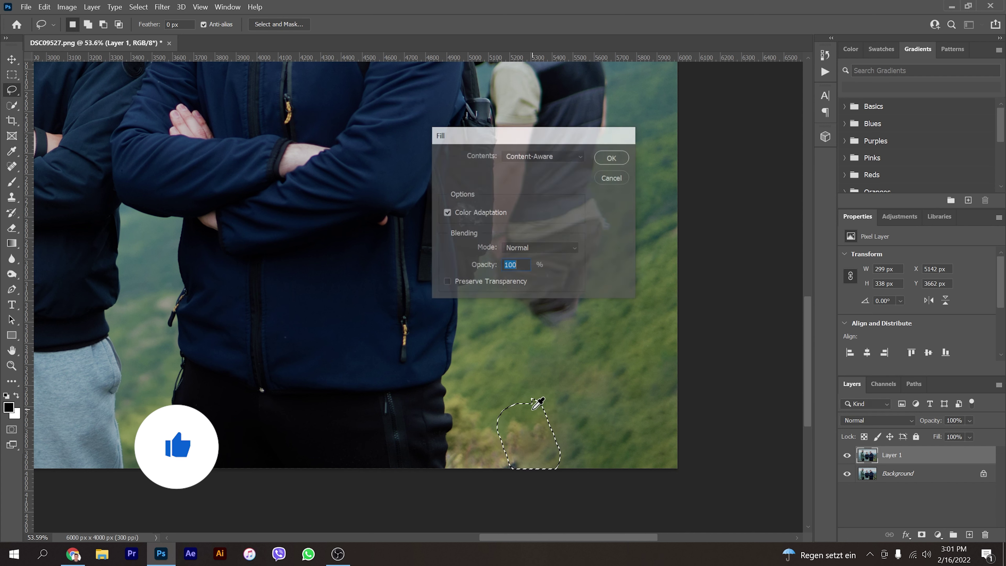
{"action": "key", "text": "Return"}
{"action": "key", "text": "ctrl+d"}
Try to remove the hooded man's entire remaining body with one Lasso selection and a Content-Aware fill
{"action": "scroll", "coordinate": [445, 229], "scroll_direction": "up", "scroll_amount": 4}
{"action": "scroll", "coordinate": [444, 230], "scroll_direction": "right", "scroll_amount": 2}
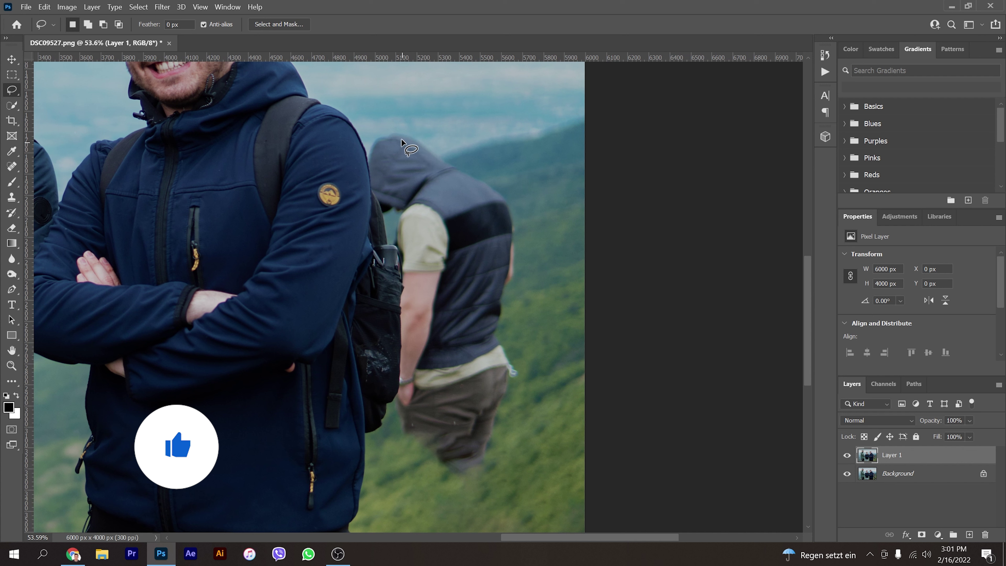
{"action": "left_click_drag", "start_coordinate": [367, 150], "coordinate": [376, 205]}
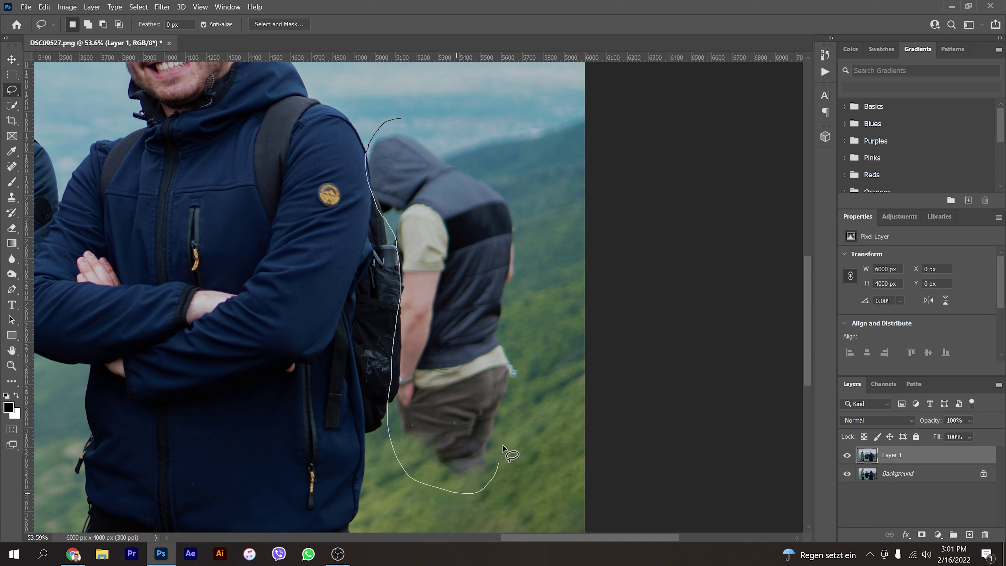
{"action": "left_click_drag", "start_coordinate": [390, 125], "coordinate": [392, 116]}
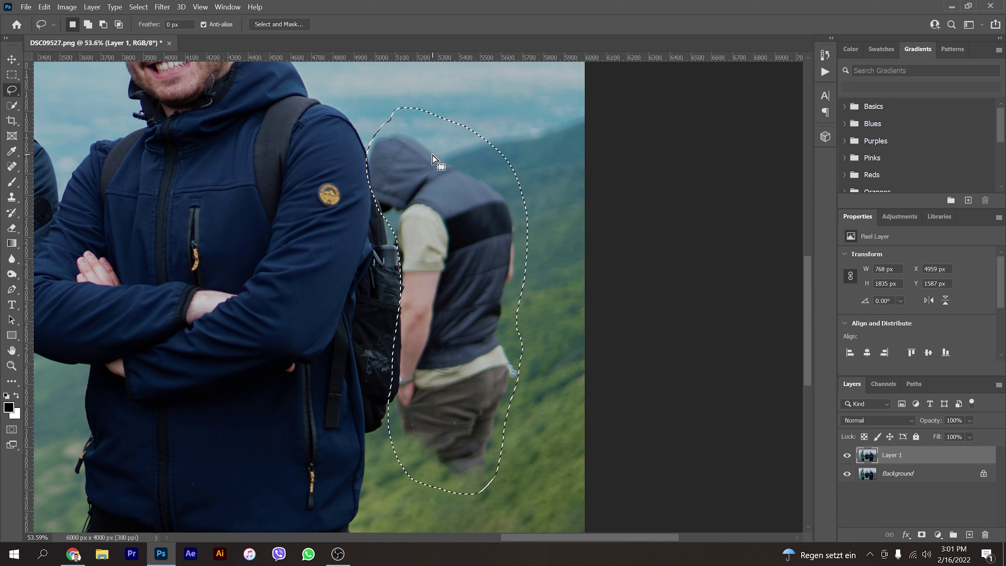
{"action": "key", "text": "shift+F5"}
{"action": "key", "text": "Return"}
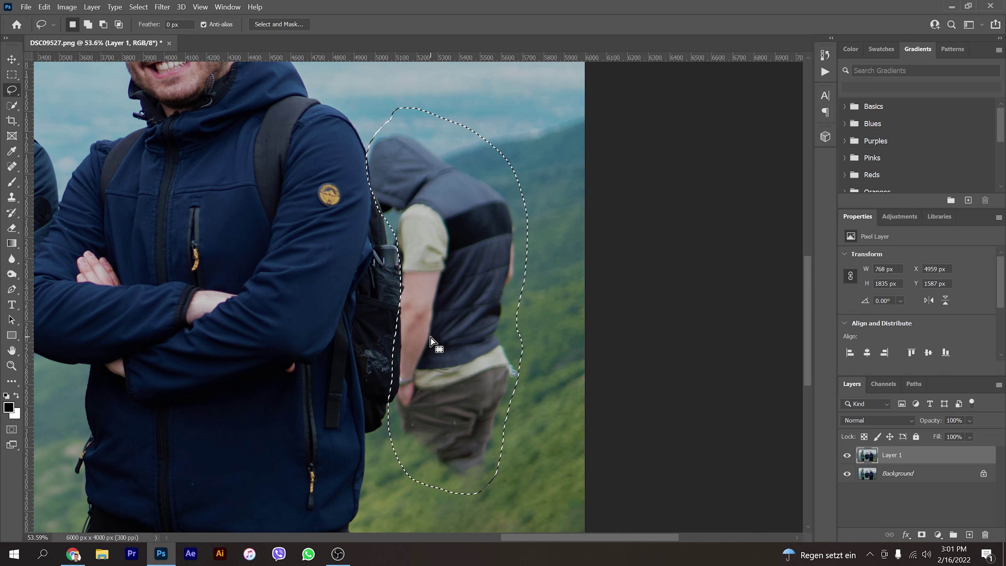
{"action": "key", "text": "ctrl+d"}
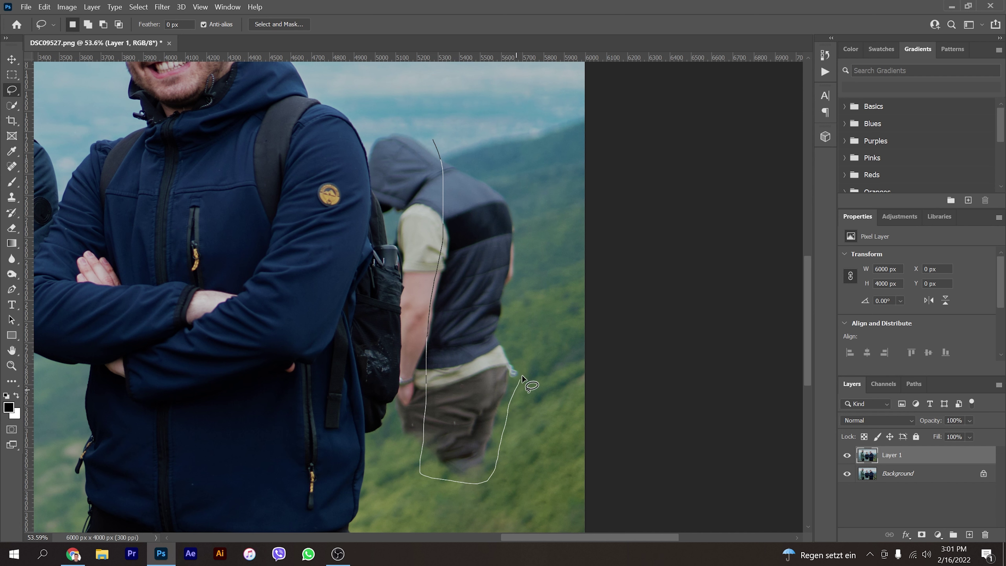
Lasso only the outer half of the hooded man's body from hood to trousers, fill it with Content-Aware and deselect
{"action": "left_click_drag", "start_coordinate": [515, 328], "coordinate": [434, 137]}
{"action": "key", "text": "shift+BackSpace"}
{"action": "key", "text": "Return"}
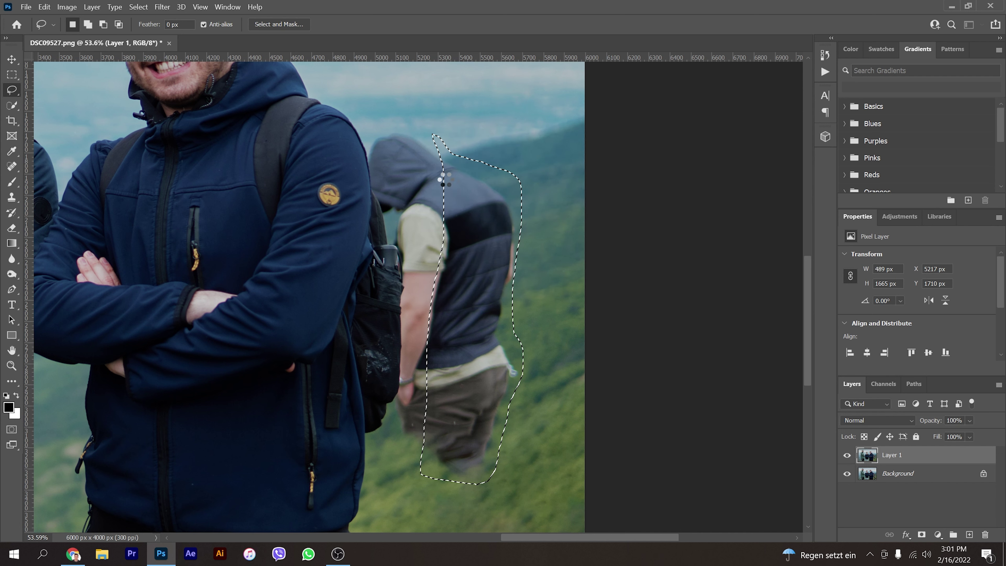
{"action": "key", "text": "ctrl+d"}
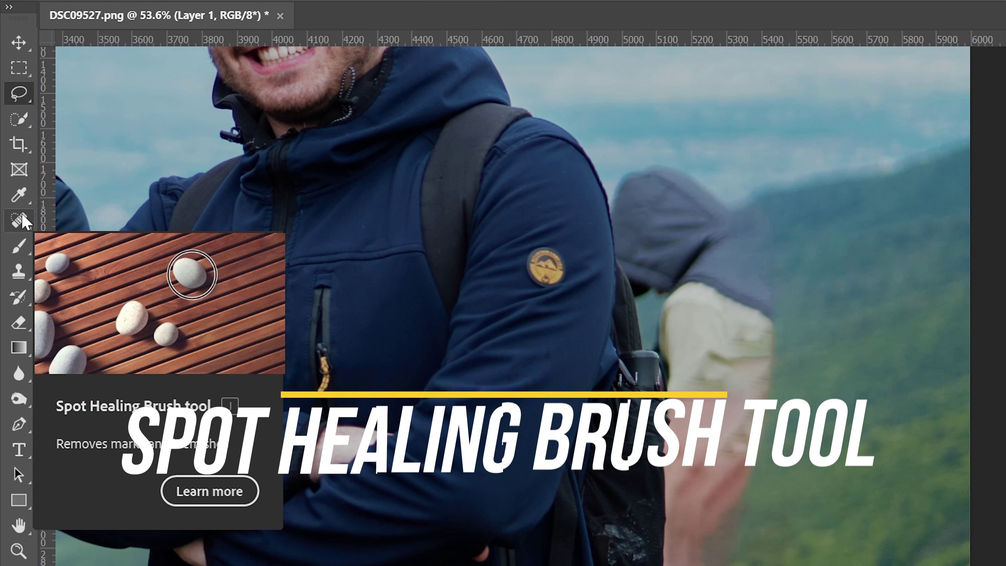
Brush away the outer edge of the man's hood, sleeve and arm using the Spot Healing Brush at size 150 with Content-Aware type
{"action": "left_click", "coordinate": [20, 166]}
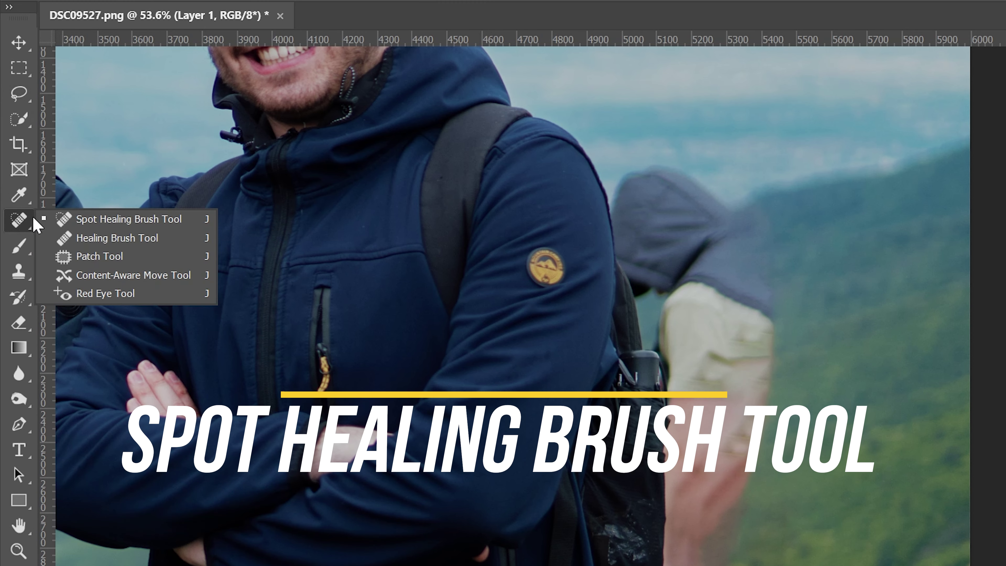
{"action": "left_click", "coordinate": [128, 222]}
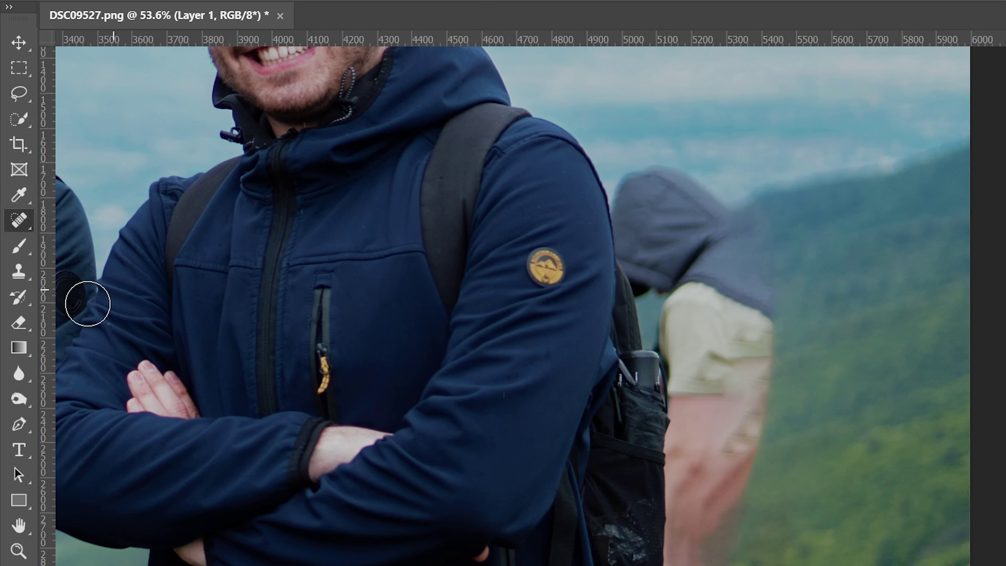
{"action": "right_click", "coordinate": [20, 277]}
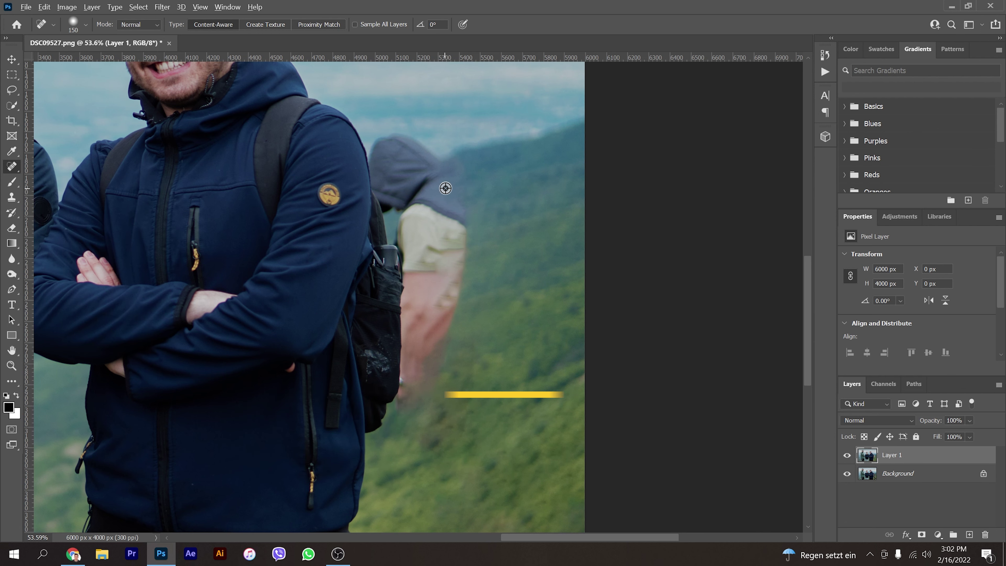
{"action": "scroll", "coordinate": [451, 184], "scroll_direction": "up", "scroll_amount": 3}
{"action": "mouse_move", "coordinate": [436, 139]}
{"action": "left_mouse_down"}
{"action": "mouse_move", "coordinate": [453, 149]}
{"action": "mouse_move", "coordinate": [468, 209]}
{"action": "mouse_move", "coordinate": [456, 370]}
{"action": "mouse_move", "coordinate": [432, 430]}
{"action": "mouse_move", "coordinate": [454, 180]}
{"action": "mouse_move", "coordinate": [427, 139]}
{"action": "mouse_move", "coordinate": [392, 129]}
{"action": "mouse_move", "coordinate": [429, 184]}
{"action": "mouse_move", "coordinate": [439, 275]}
{"action": "left_mouse_up"}
{"action": "left_click_drag", "start_coordinate": [464, 395], "coordinate": [463, 397]}
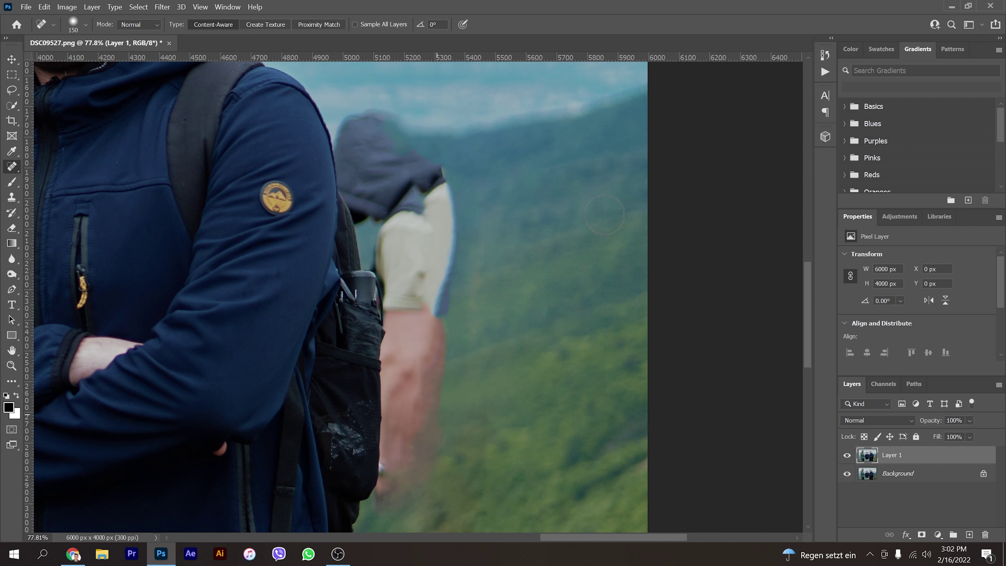
{"action": "mouse_move", "coordinate": [400, 129]}
{"action": "left_mouse_down"}
{"action": "mouse_move", "coordinate": [440, 202]}
{"action": "mouse_move", "coordinate": [443, 306]}
{"action": "mouse_move", "coordinate": [423, 425]}
{"action": "left_mouse_up"}
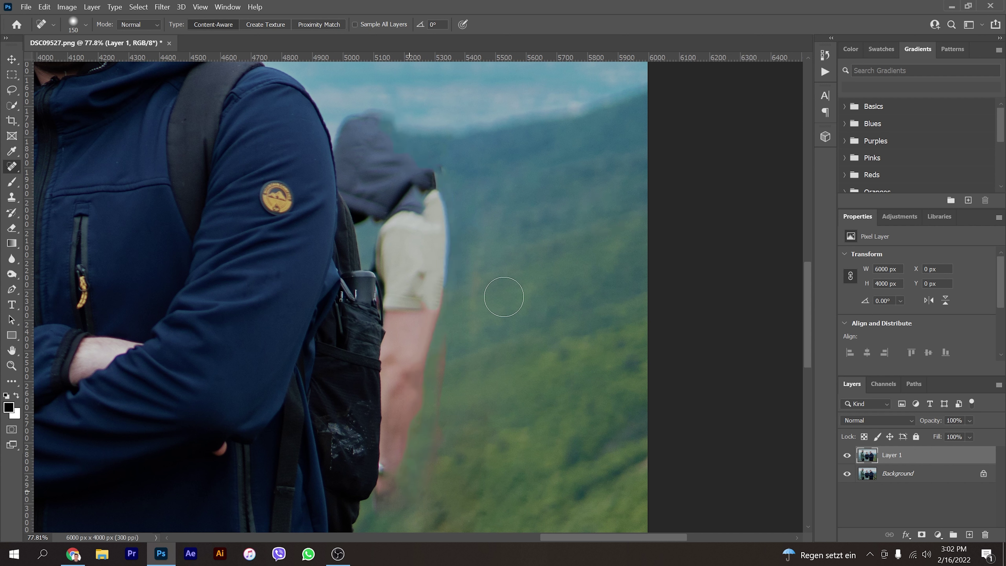
{"action": "left_click_drag", "start_coordinate": [392, 115], "coordinate": [416, 440]}
{"action": "left_click_drag", "start_coordinate": [372, 103], "coordinate": [434, 299]}
{"action": "left_click_drag", "start_coordinate": [380, 117], "coordinate": [446, 266]}
{"action": "left_click_drag", "start_coordinate": [368, 110], "coordinate": [432, 323]}
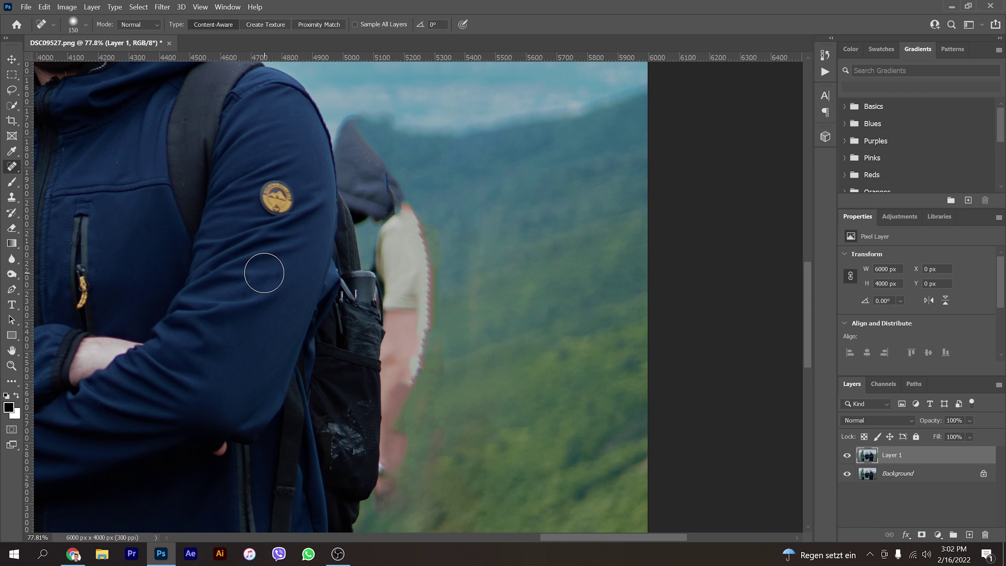
Clone the green hillside over the outer edge of the hood and shoulder using the Clone Stamp at size 125
{"action": "left_click", "coordinate": [4, 203]}
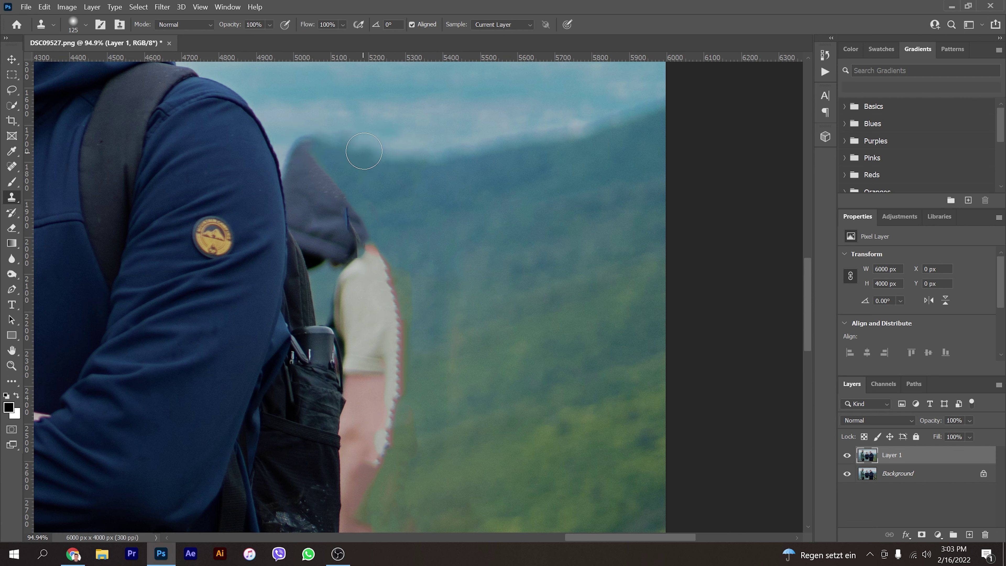
{"action": "scroll", "coordinate": [369, 130], "scroll_direction": "up", "scroll_amount": 2}
{"action": "left_click", "coordinate": [365, 167], "text": "alt"}
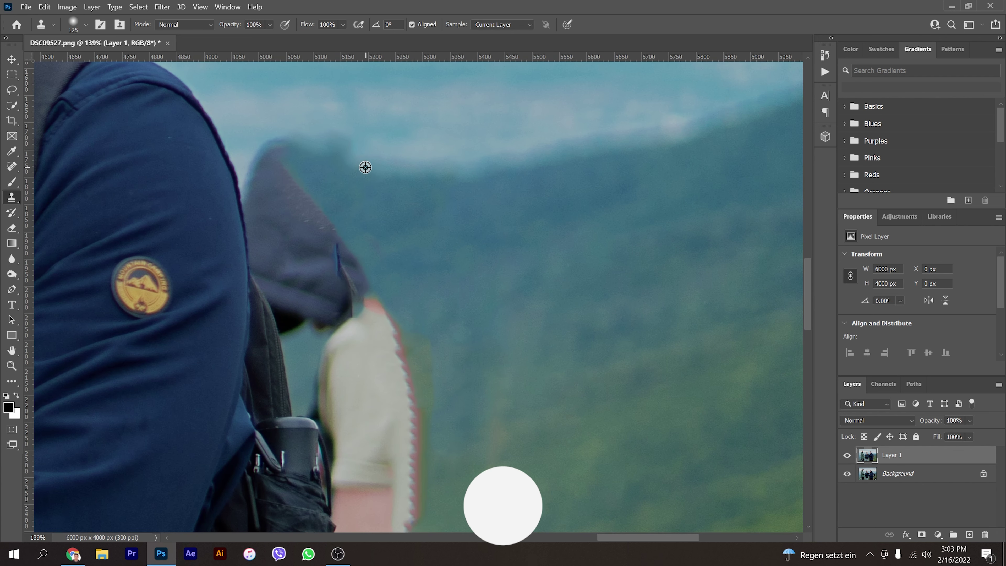
{"action": "mouse_move", "coordinate": [276, 153]}
{"action": "left_mouse_down"}
{"action": "mouse_move", "coordinate": [346, 235]}
{"action": "mouse_move", "coordinate": [395, 337]}
{"action": "left_mouse_up"}
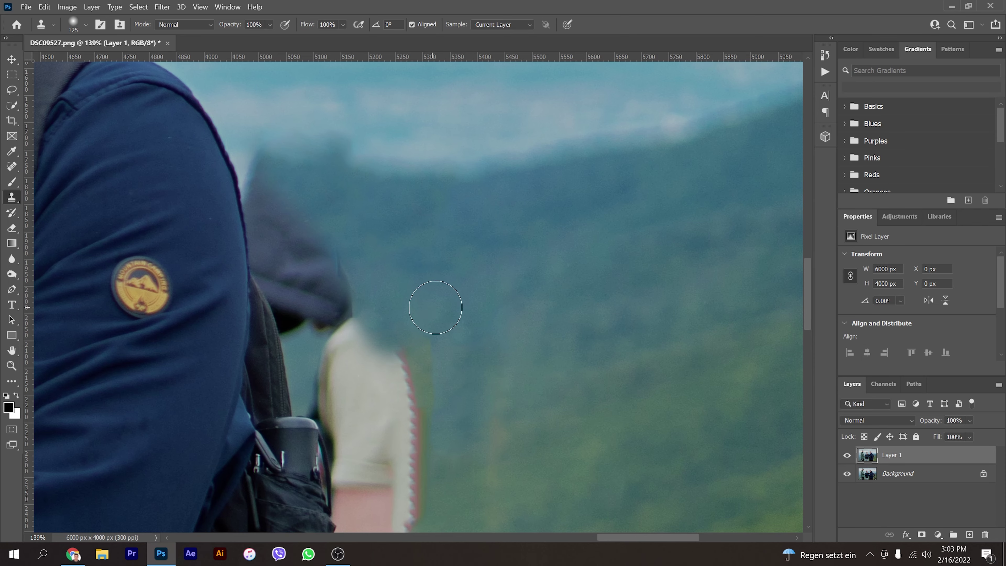
Try cloning the pale blue background over the hood, and undo that stroke
{"action": "scroll", "coordinate": [435, 307], "scroll_direction": "down", "scroll_amount": 4}
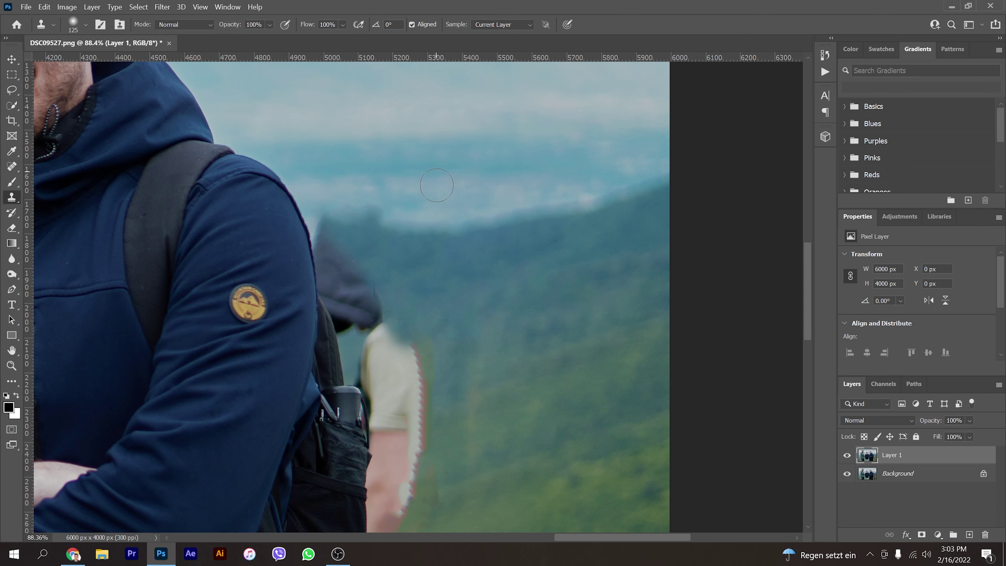
{"action": "mouse_move", "coordinate": [342, 254]}
{"action": "left_mouse_down"}
{"action": "mouse_move", "coordinate": [366, 271]}
{"action": "mouse_move", "coordinate": [359, 241]}
{"action": "mouse_move", "coordinate": [341, 227]}
{"action": "left_mouse_up"}
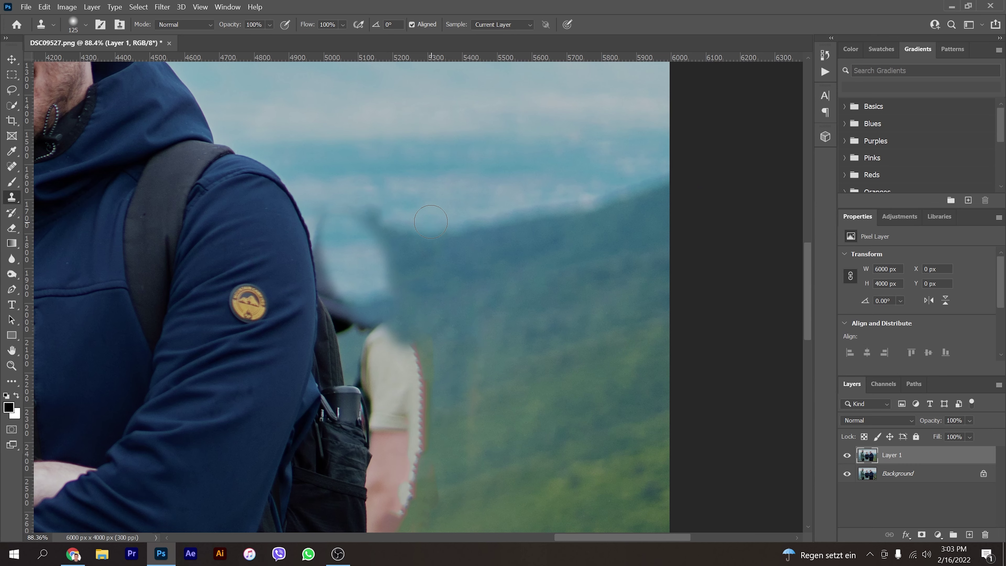
{"action": "key", "text": "ctrl+z"}
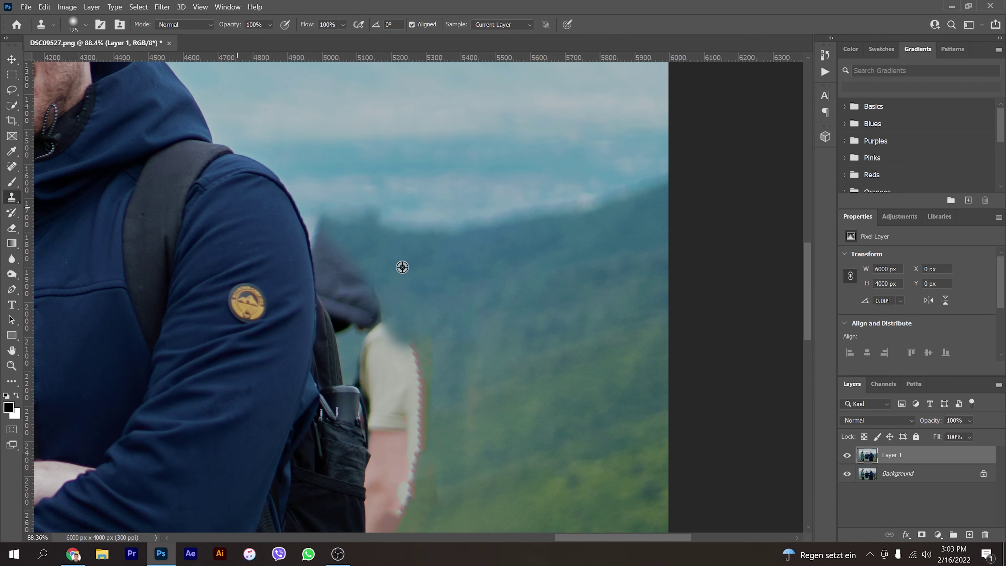
Clone the green hillside over the remaining hood, shirt sleeve and arm beside the backpack using the Clone Stamp at size 125
{"action": "scroll", "coordinate": [402, 267], "scroll_direction": "up", "scroll_amount": 1}
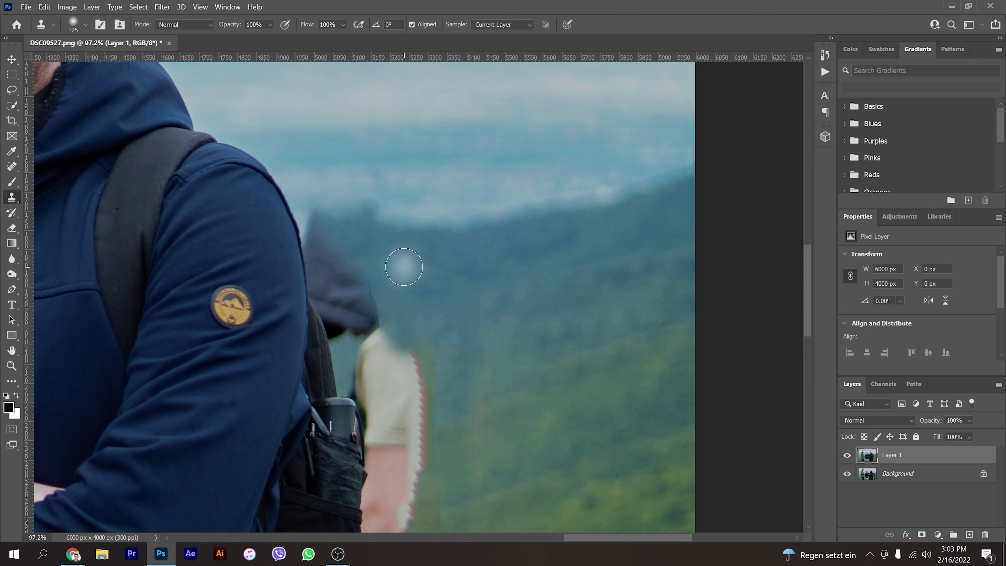
{"action": "scroll", "coordinate": [404, 267], "scroll_direction": "up", "scroll_amount": 2}
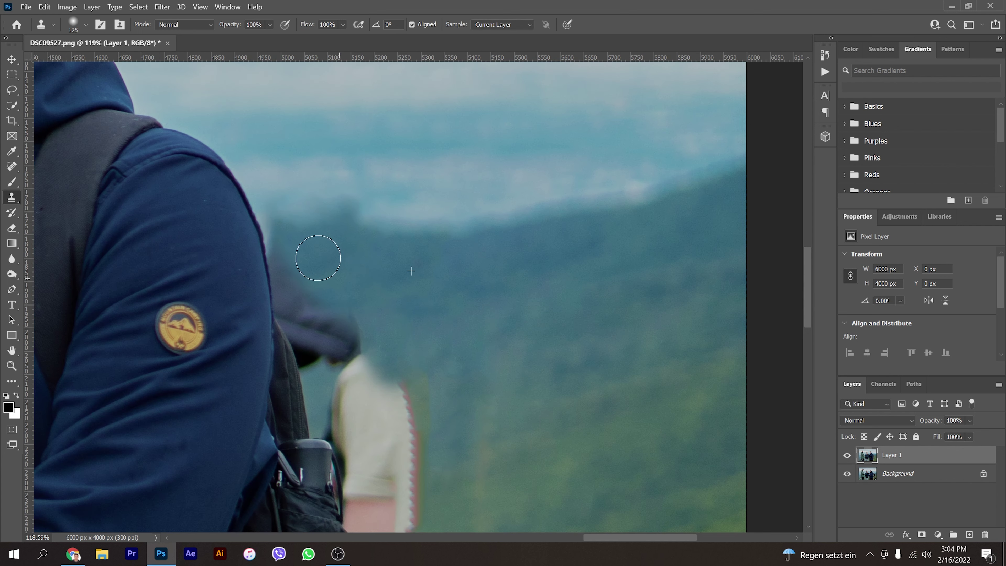
{"action": "scroll", "coordinate": [487, 288], "scroll_direction": "down", "scroll_amount": 2}
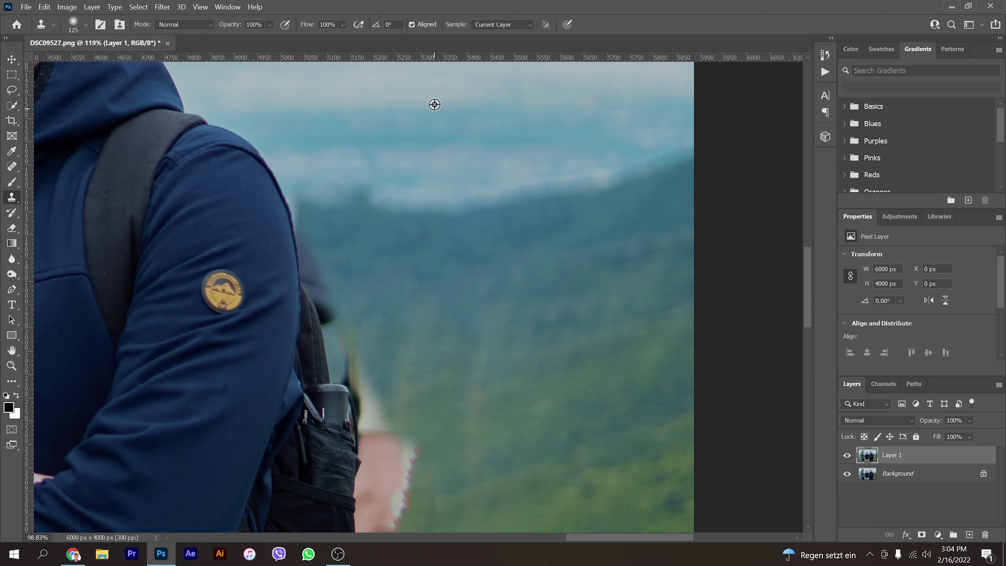
{"action": "mouse_move", "coordinate": [367, 375]}
{"action": "left_mouse_down"}
{"action": "mouse_move", "coordinate": [388, 404]}
{"action": "mouse_move", "coordinate": [356, 349]}
{"action": "left_mouse_up"}
{"action": "scroll", "coordinate": [390, 224], "scroll_direction": "down", "scroll_amount": 3}
{"action": "scroll", "coordinate": [317, 263], "scroll_direction": "up", "scroll_amount": 3}
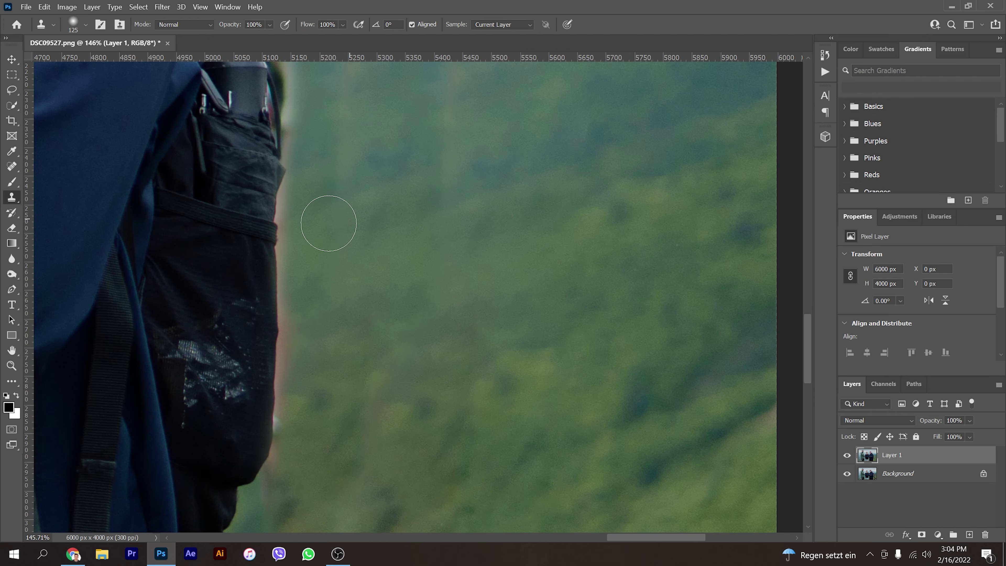
Clone the blue-green hillside over the dark hood remnant beside the backpack strap using a soft round Clone Stamp at 45 px
{"action": "scroll", "coordinate": [431, 214], "scroll_direction": "down", "scroll_amount": 5}
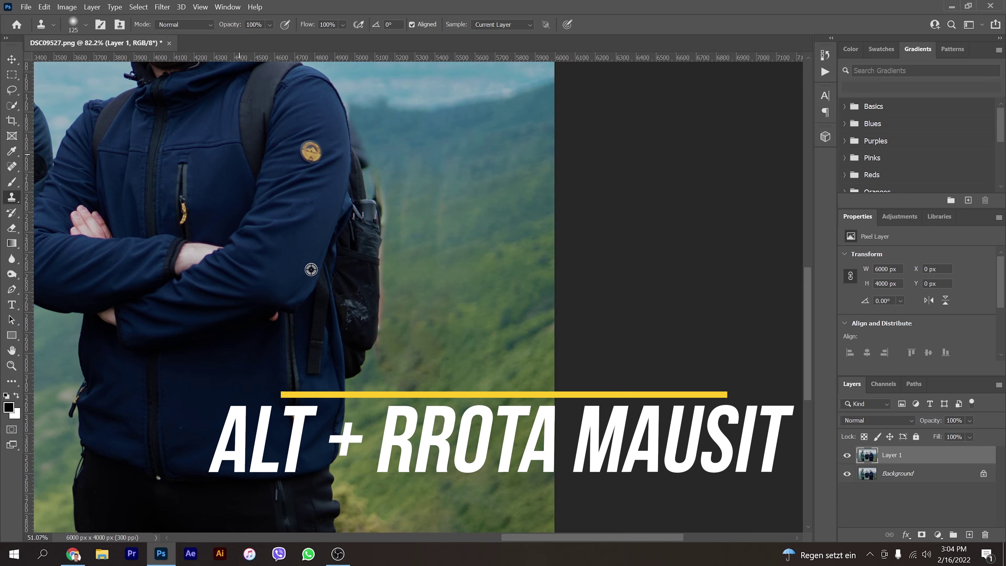
{"action": "scroll", "coordinate": [528, 186], "scroll_direction": "up", "scroll_amount": 3}
{"action": "scroll", "coordinate": [412, 92], "scroll_direction": "up", "scroll_amount": 2}
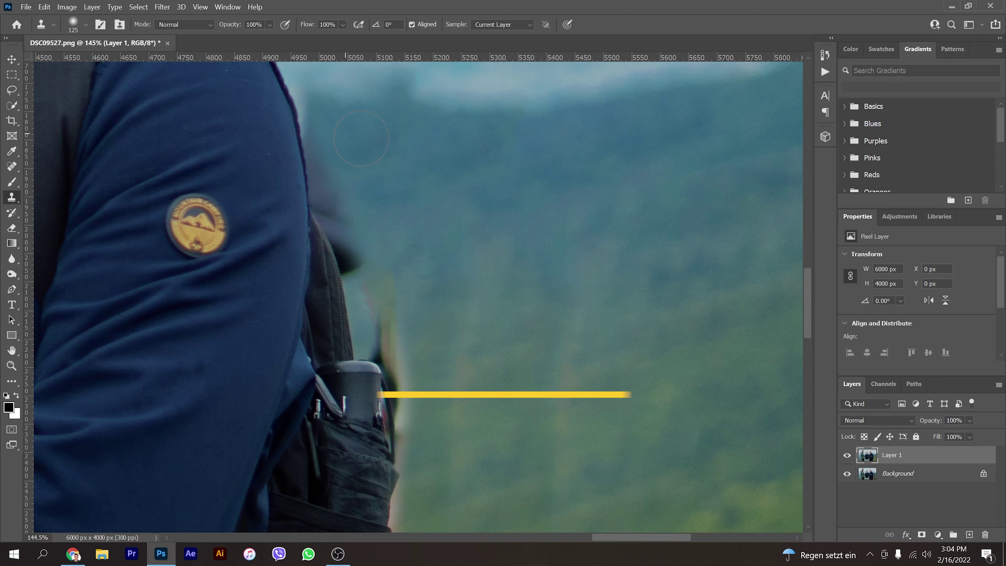
{"action": "scroll", "coordinate": [465, 215], "scroll_direction": "down", "scroll_amount": 6}
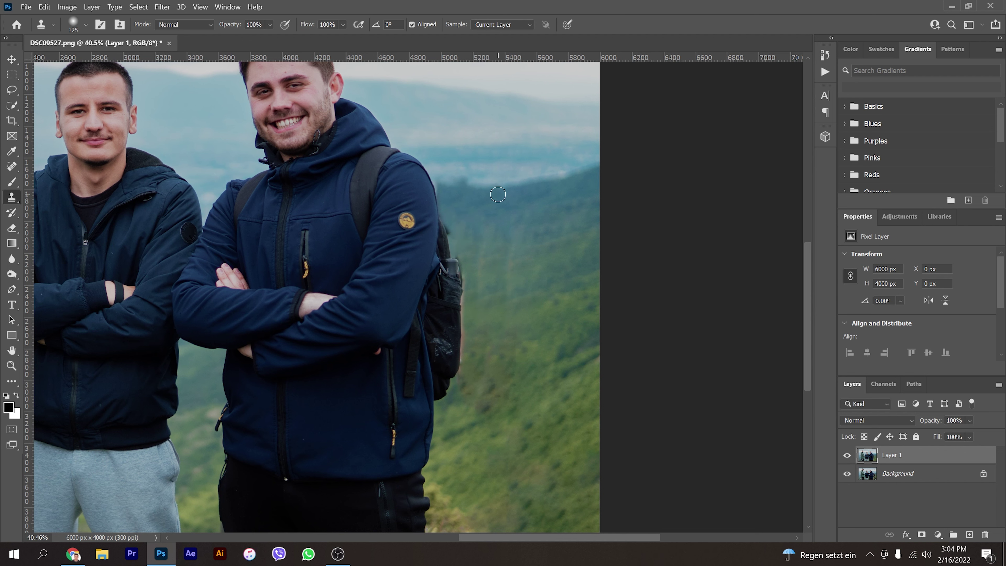
{"action": "scroll", "coordinate": [497, 194], "scroll_direction": "up", "scroll_amount": 8}
{"action": "scroll", "coordinate": [416, 270], "scroll_direction": "up", "scroll_amount": 3}
{"action": "left_click", "coordinate": [85, 24]}
{"action": "left_click", "coordinate": [104, 179]}
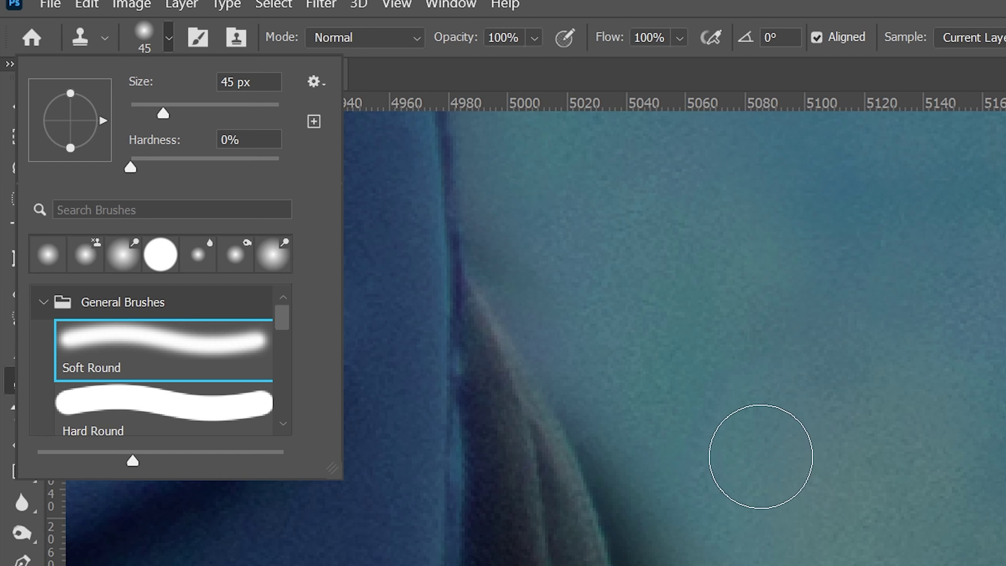
{"action": "left_click", "coordinate": [788, 378]}
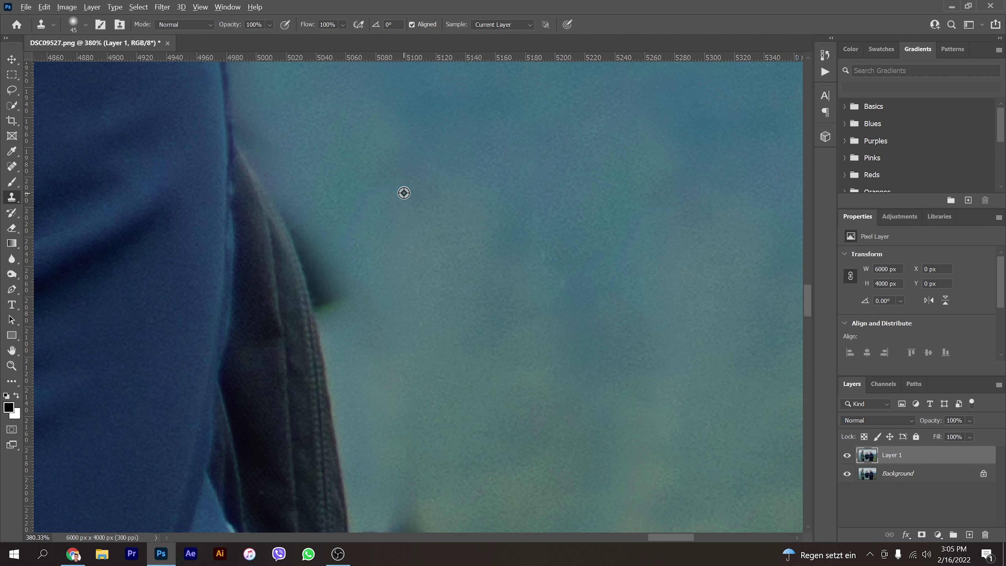
{"action": "mouse_move", "coordinate": [275, 137]}
{"action": "left_mouse_down"}
{"action": "mouse_move", "coordinate": [351, 299]}
{"action": "mouse_move", "coordinate": [332, 258]}
{"action": "left_mouse_up"}
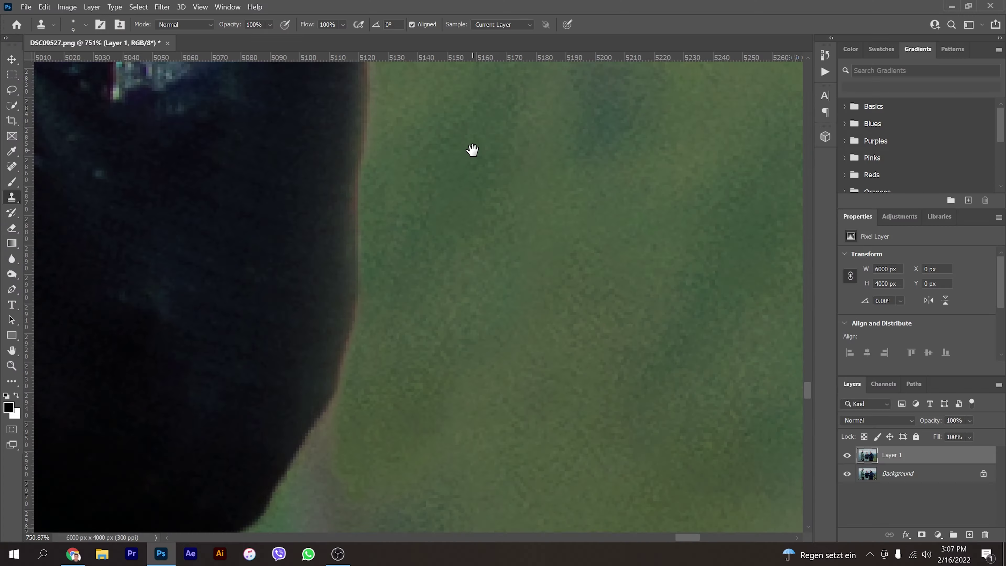
Clone the adjacent green background along the reddish fringe on the backpack's outer edge using the Clone Stamp at size 9
{"action": "left_click_drag", "start_coordinate": [472, 148], "coordinate": [471, 257]}
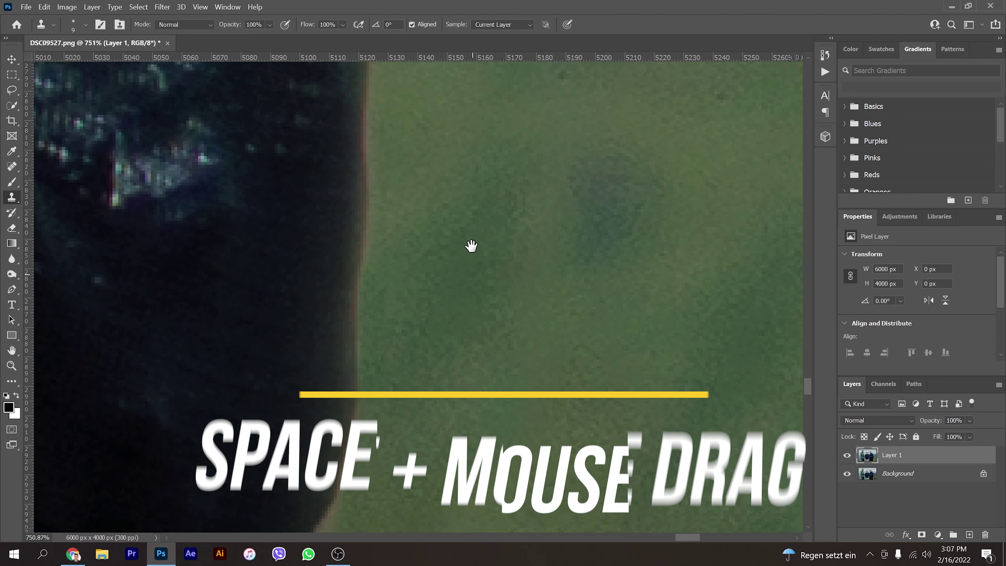
{"action": "left_click_drag", "start_coordinate": [467, 166], "coordinate": [463, 272]}
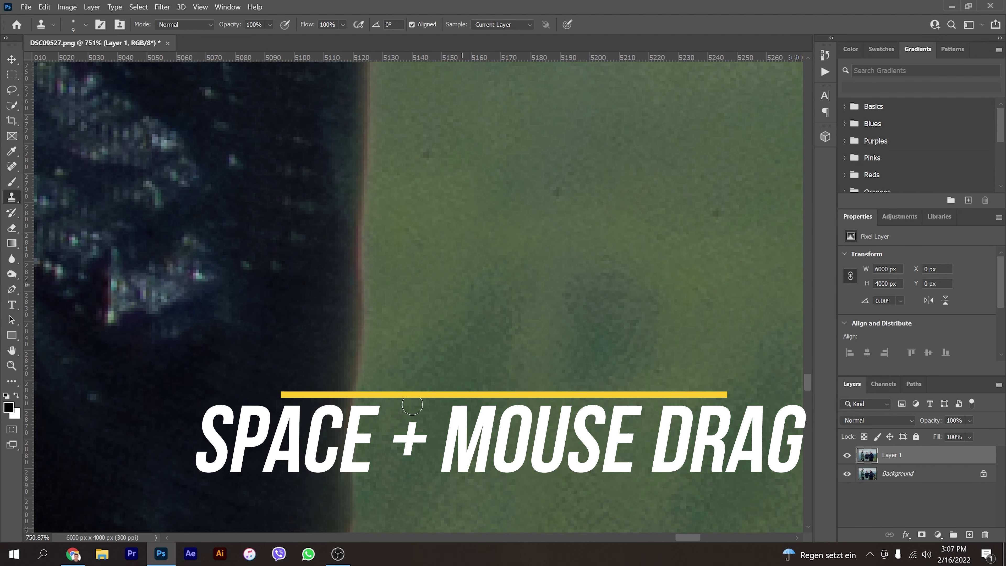
{"action": "left_click_drag", "start_coordinate": [388, 328], "coordinate": [358, 362]}
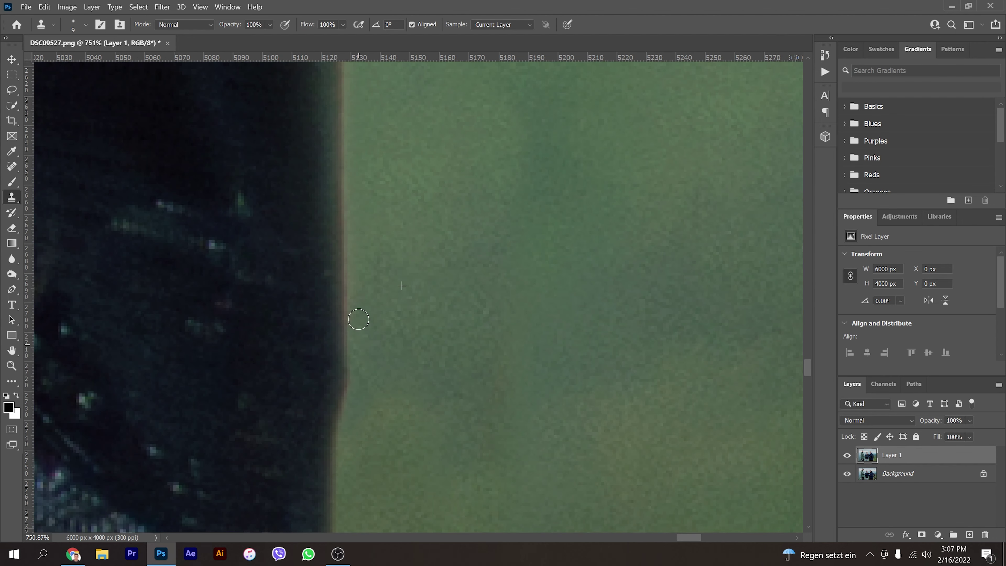
{"action": "scroll", "coordinate": [358, 362], "scroll_direction": "up", "scroll_amount": 8}
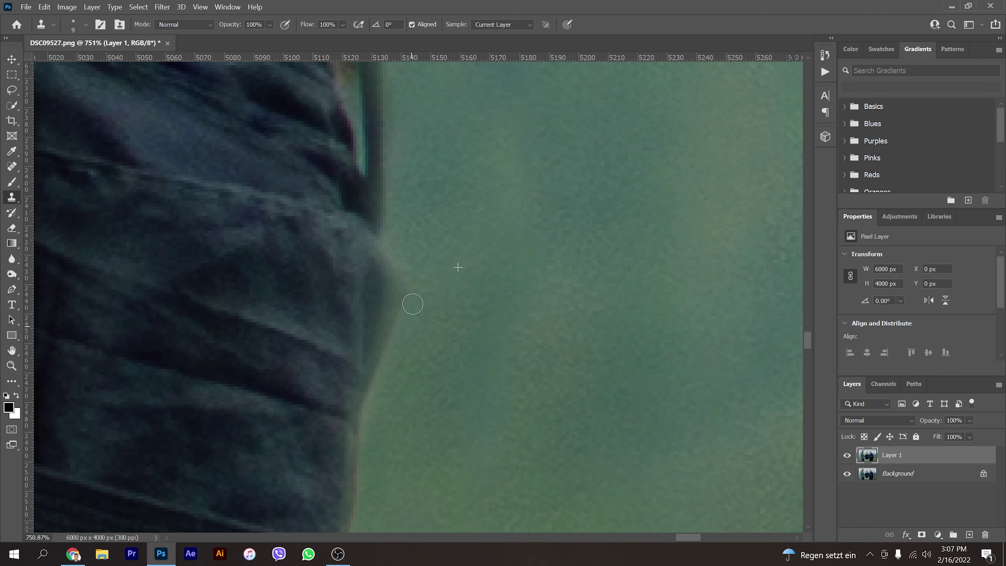
Review the whole photo and toggle Layer 1's visibility to compare the retouched image with the original
{"action": "scroll", "coordinate": [540, 218], "scroll_direction": "down", "scroll_amount": 15}
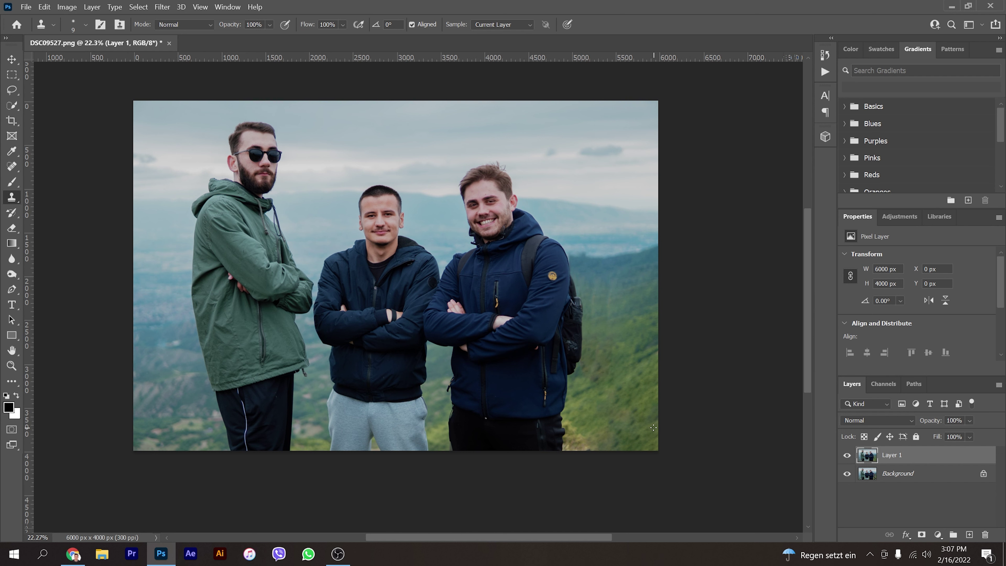
{"action": "scroll", "coordinate": [610, 270], "scroll_direction": "down", "scroll_amount": 1}
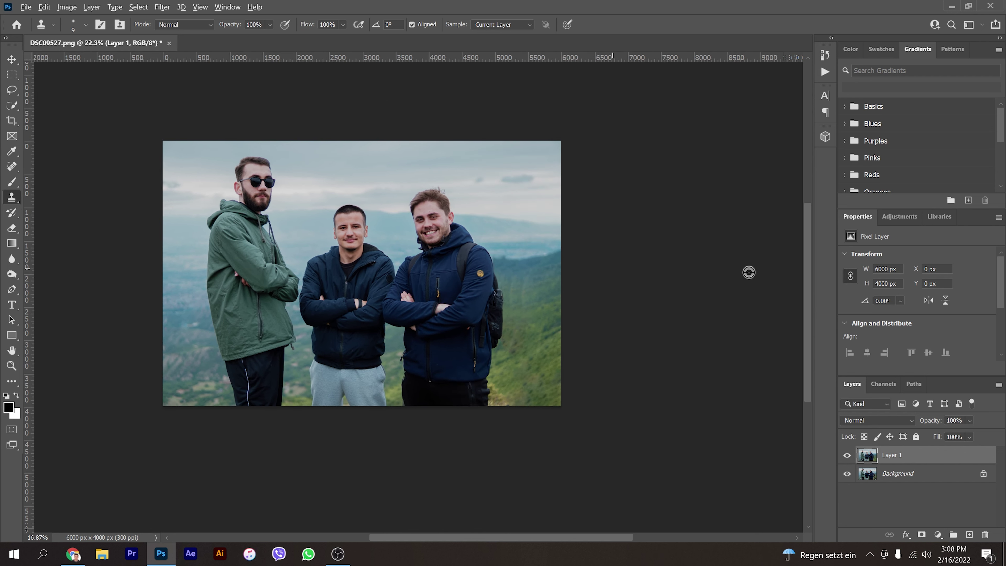
{"action": "scroll", "coordinate": [517, 296], "scroll_direction": "up", "scroll_amount": 6}
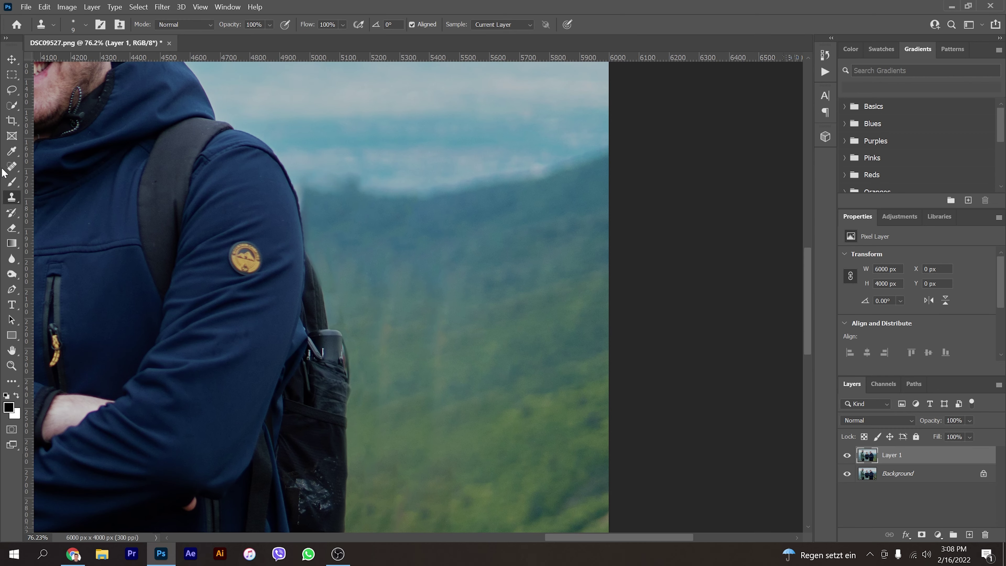
{"action": "scroll", "coordinate": [444, 380], "scroll_direction": "down", "scroll_amount": 5}
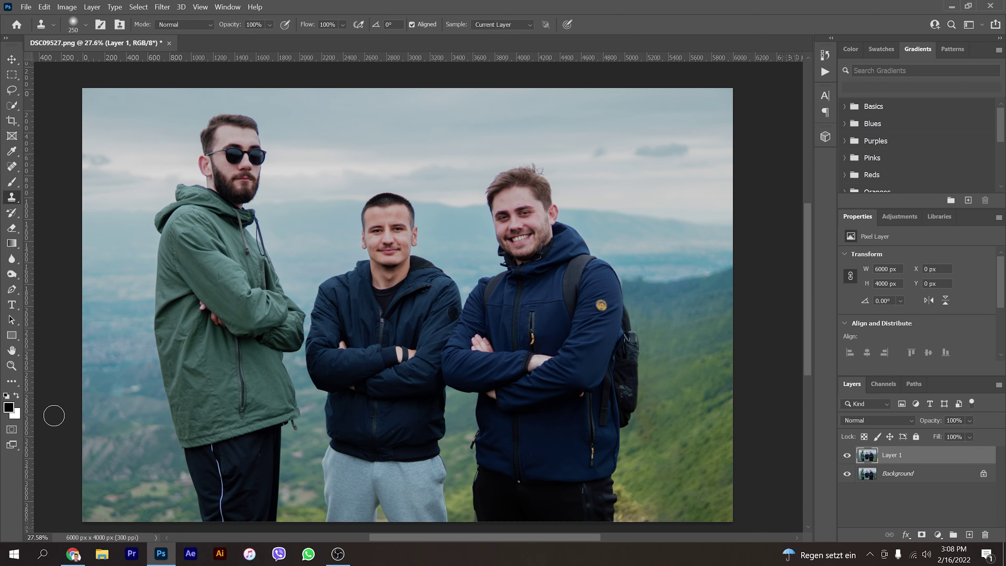
{"action": "left_click", "coordinate": [847, 456]}
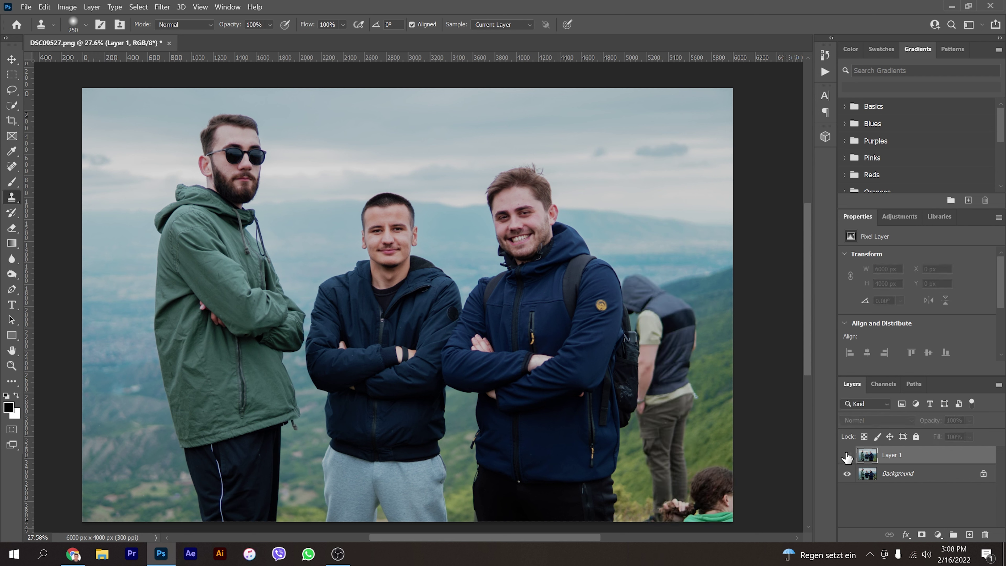
{"action": "left_click", "coordinate": [847, 455]}
{"action": "left_click", "coordinate": [847, 455]}
{"action": "left_click", "coordinate": [847, 456]}
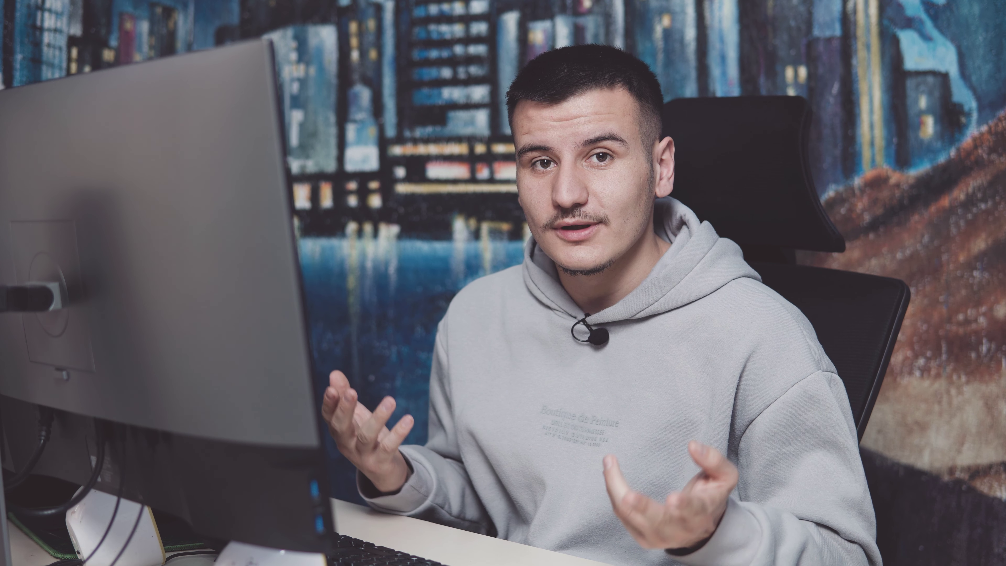